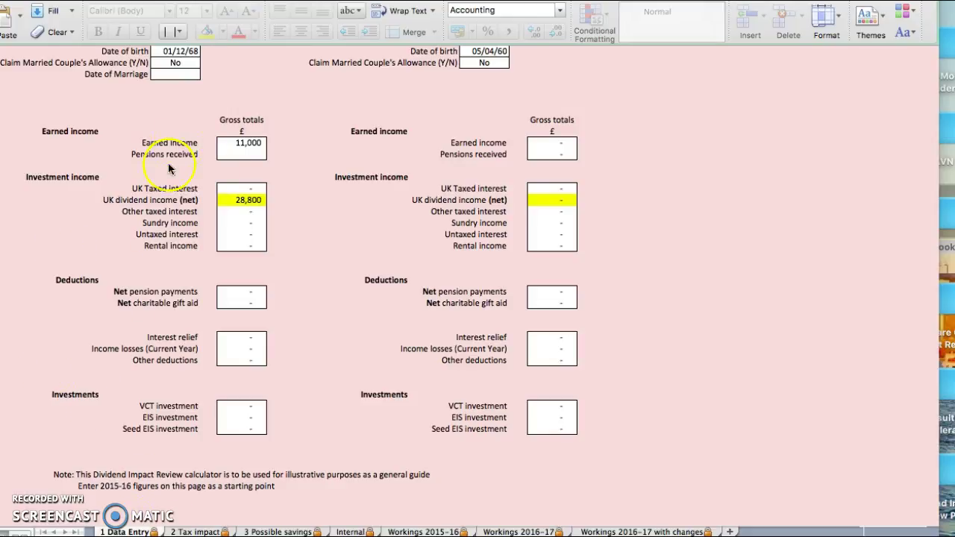
- Review the Tax impact sheet and browse the planning options on the Possible savings sheet
{"action": "left_click", "coordinate": [182, 533]}
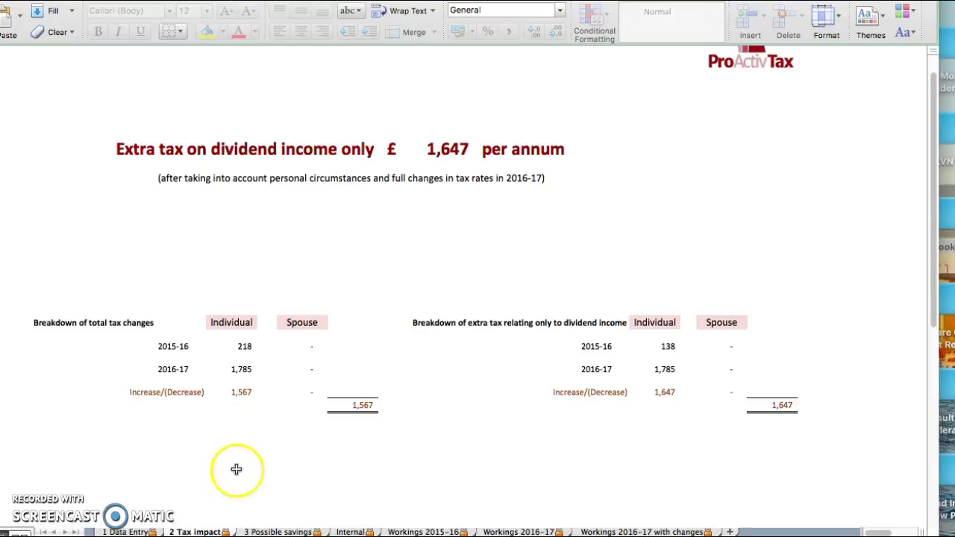
{"action": "left_click", "coordinate": [260, 531]}
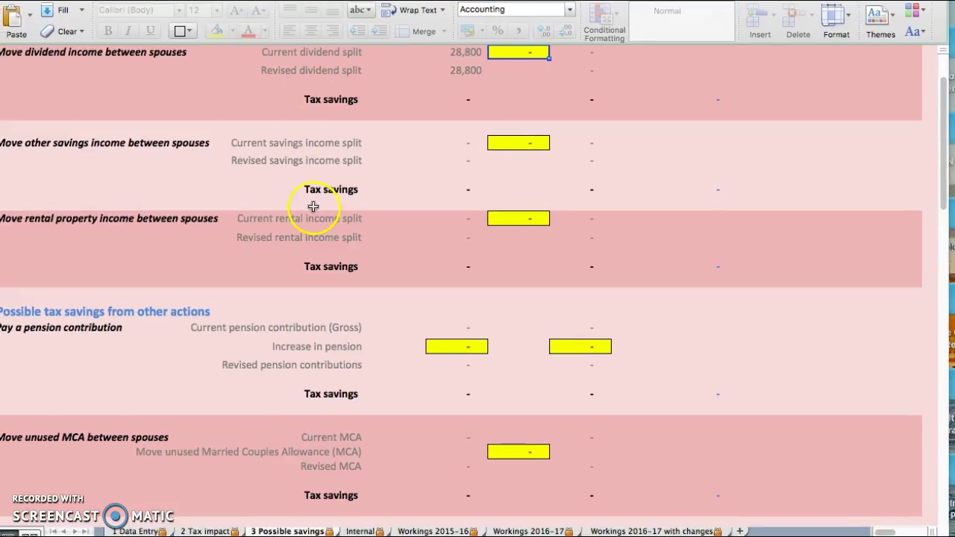
{"action": "scroll", "coordinate": [301, 213], "scroll_direction": "up", "scroll_amount": 3}
{"action": "scroll", "coordinate": [311, 213], "scroll_direction": "down", "scroll_amount": 5}
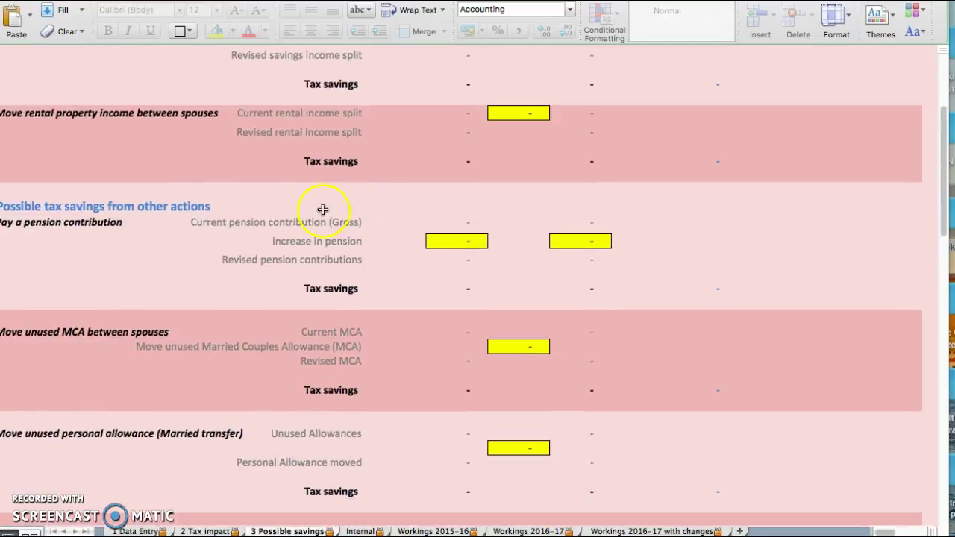
- Try an increase in pension of 2,000 for the individual in the Pay a pension contribution section
{"action": "left_click", "coordinate": [440, 242]}
{"action": "type", "text": "2000"}
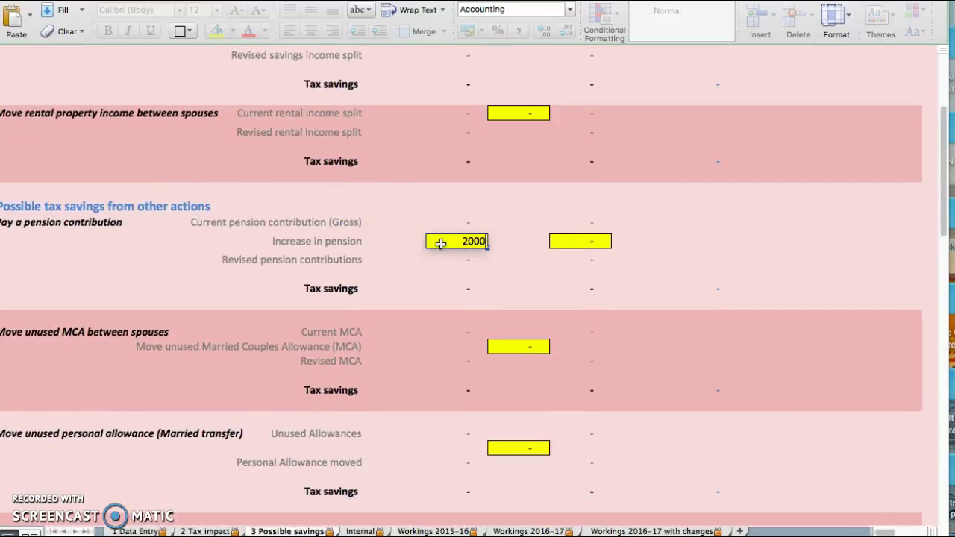
{"action": "key", "text": "Return"}
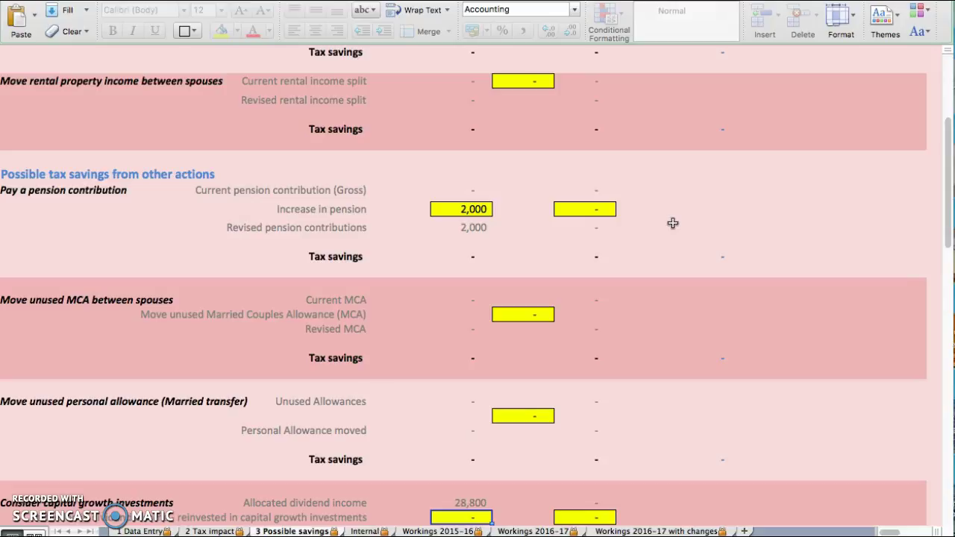
- Reset the individual's increase in pension to 0
{"action": "left_click", "coordinate": [447, 208]}
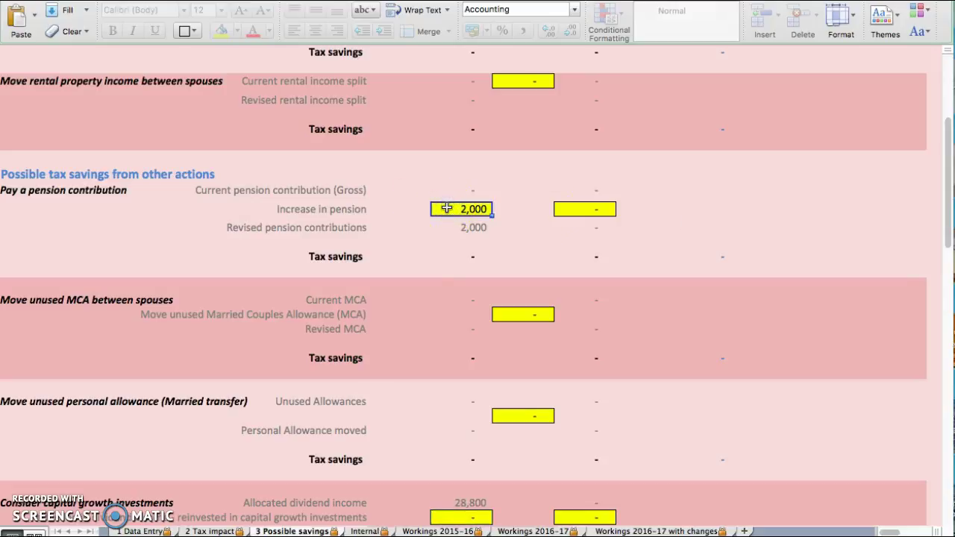
{"action": "type", "text": "0"}
{"action": "key", "text": "Return"}
{"action": "scroll", "coordinate": [387, 355], "scroll_direction": "down", "scroll_amount": 2}
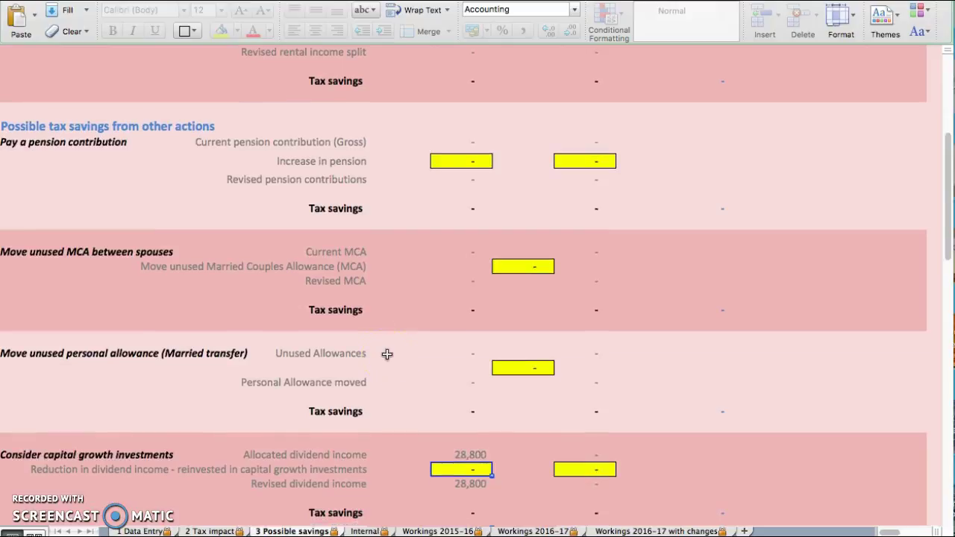
{"action": "scroll", "coordinate": [386, 357], "scroll_direction": "down", "scroll_amount": 1}
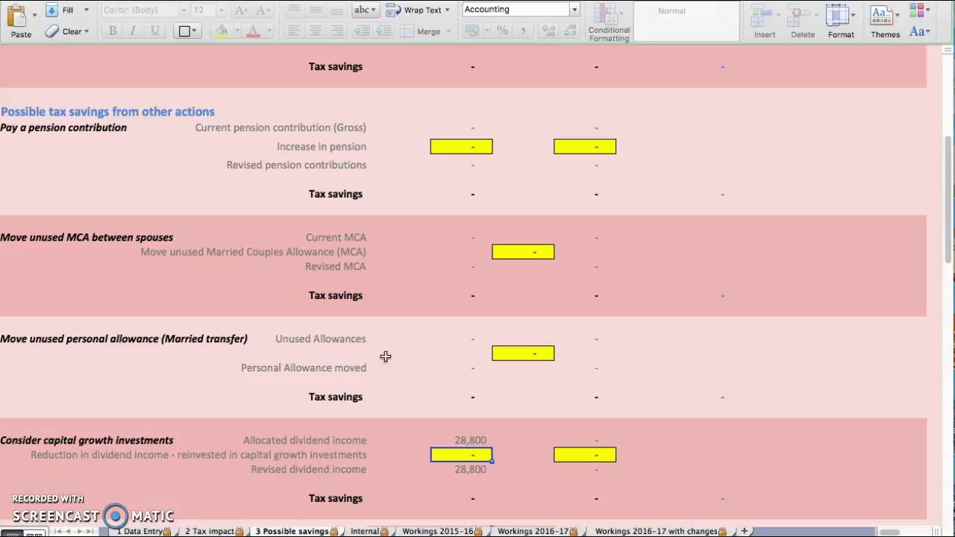
- Set the individual's net UK dividend income to 38,800 on the Data Entry sheet and review the Tax impact sheet
{"action": "left_click", "coordinate": [150, 531]}
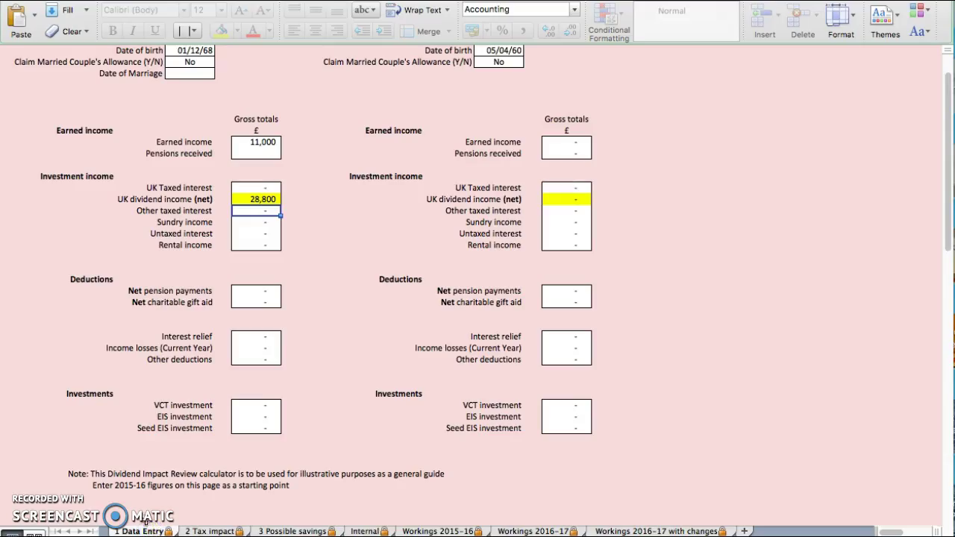
{"action": "left_click", "coordinate": [94, 458]}
{"action": "double_click", "coordinate": [240, 199]}
{"action": "left_click", "coordinate": [261, 200]}
{"action": "key", "text": "BackSpace"}
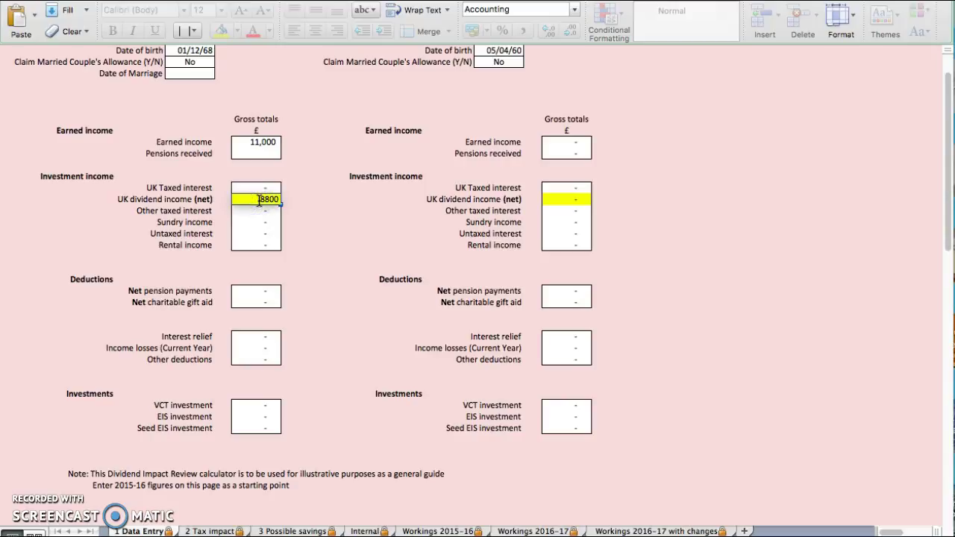
{"action": "type", "text": "3"}
{"action": "key", "text": "Return"}
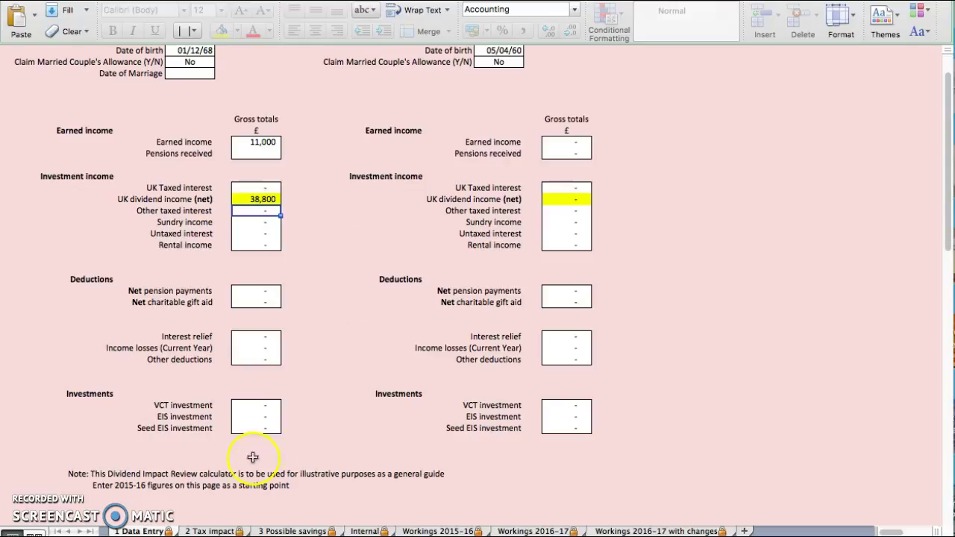
{"action": "left_click", "coordinate": [211, 531]}
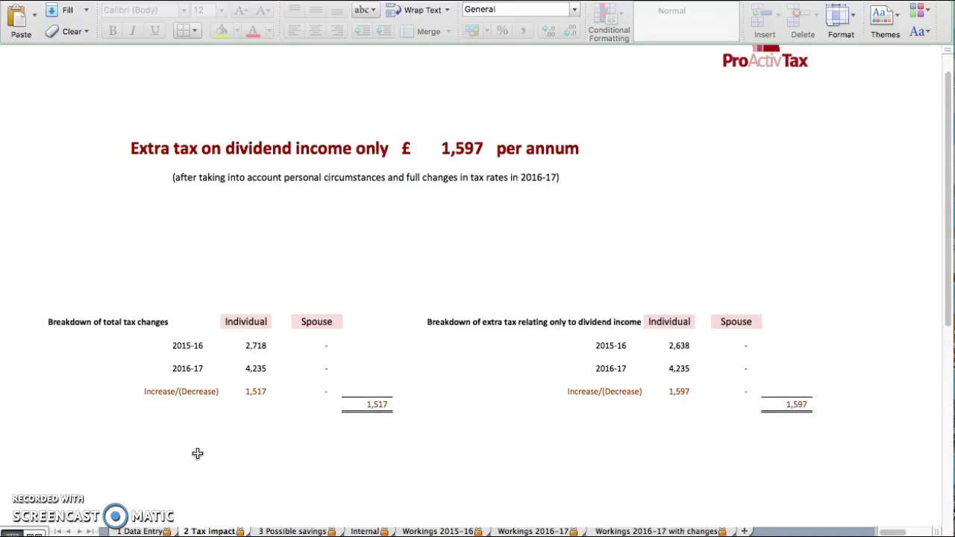
{"action": "left_click", "coordinate": [203, 455]}
- On the Possible savings sheet, enter a 10,000 reduction in the individual's dividend income under the tax efficient investments option
{"action": "left_click", "coordinate": [300, 531]}
{"action": "scroll", "coordinate": [295, 491], "scroll_direction": "down", "scroll_amount": 5}
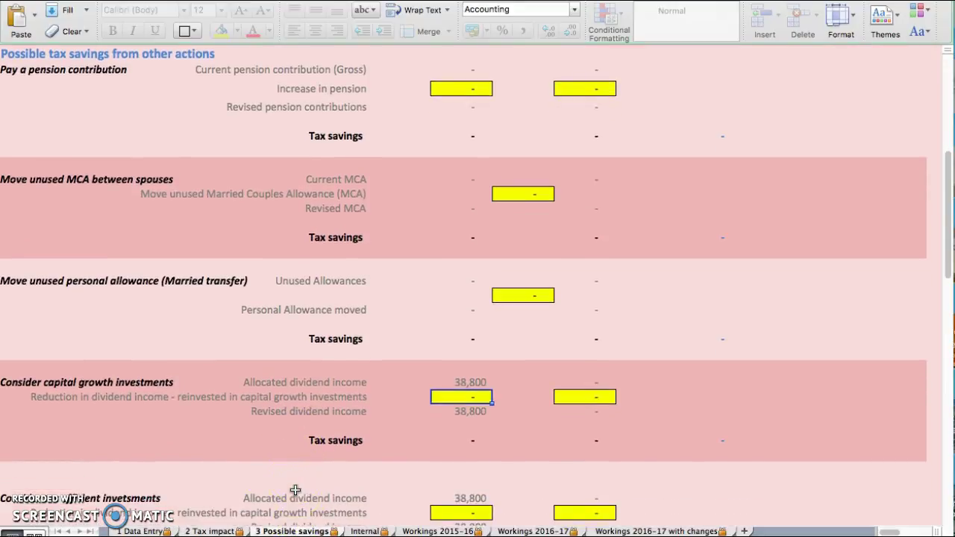
{"action": "scroll", "coordinate": [247, 451], "scroll_direction": "down", "scroll_amount": 3}
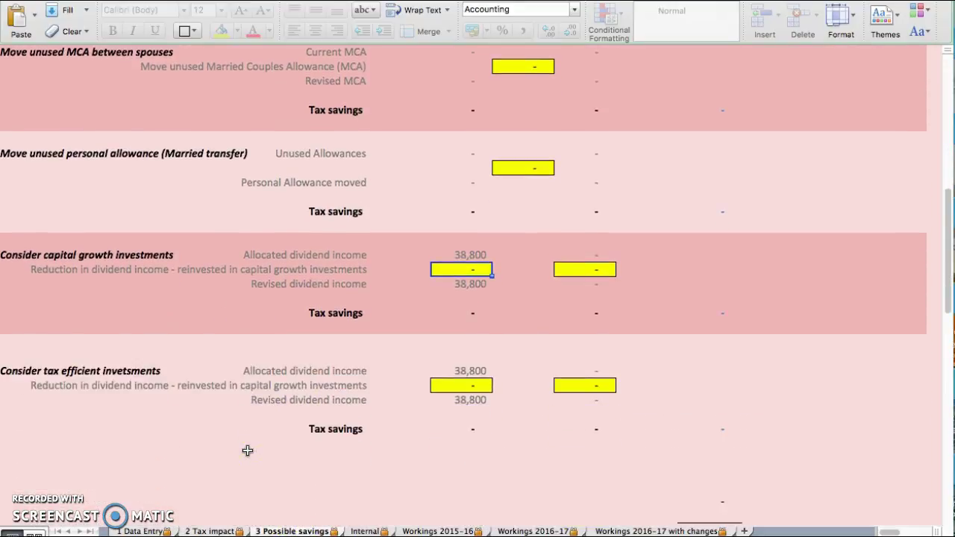
{"action": "left_click", "coordinate": [436, 385]}
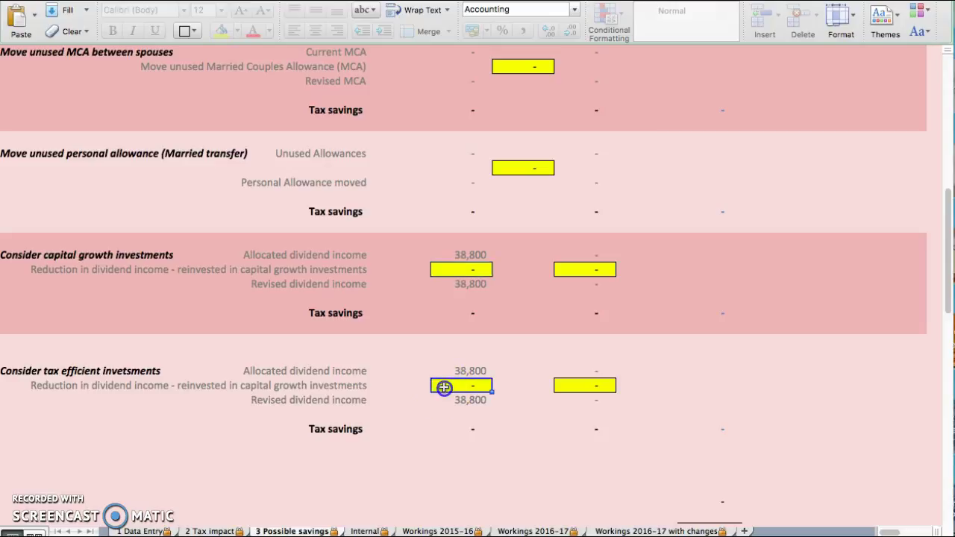
{"action": "type", "text": "10000"}
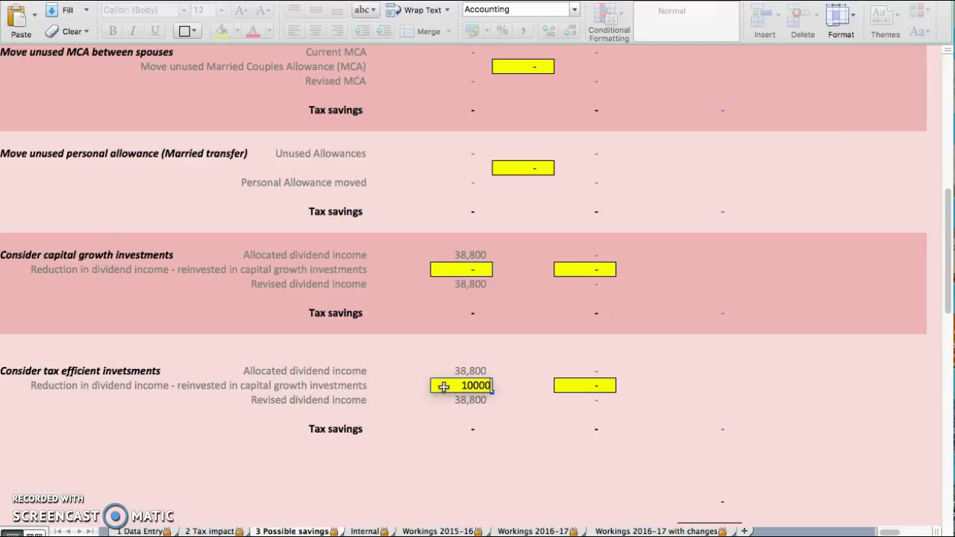
{"action": "key", "text": "Return"}
{"action": "scroll", "coordinate": [452, 403], "scroll_direction": "down", "scroll_amount": 10}
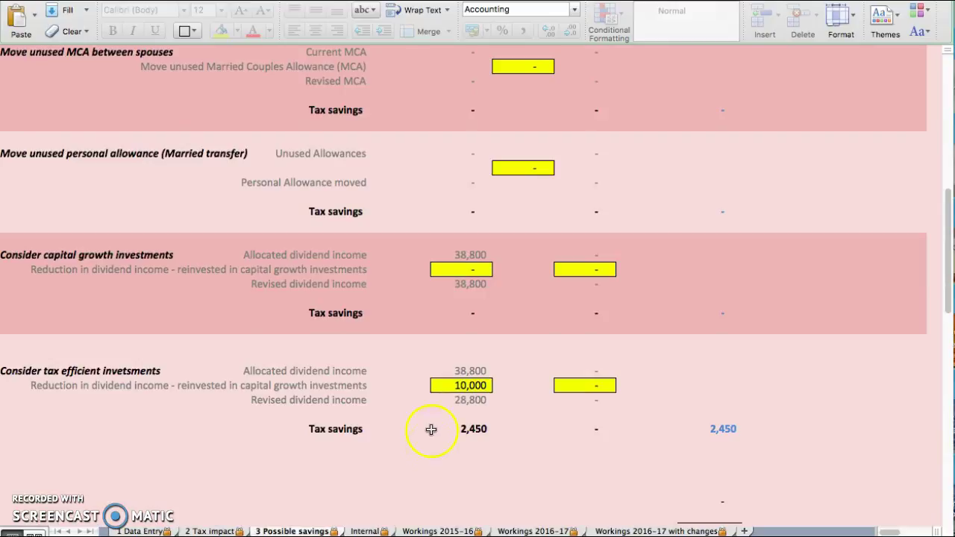
{"action": "scroll", "coordinate": [433, 440], "scroll_direction": "down", "scroll_amount": 1}
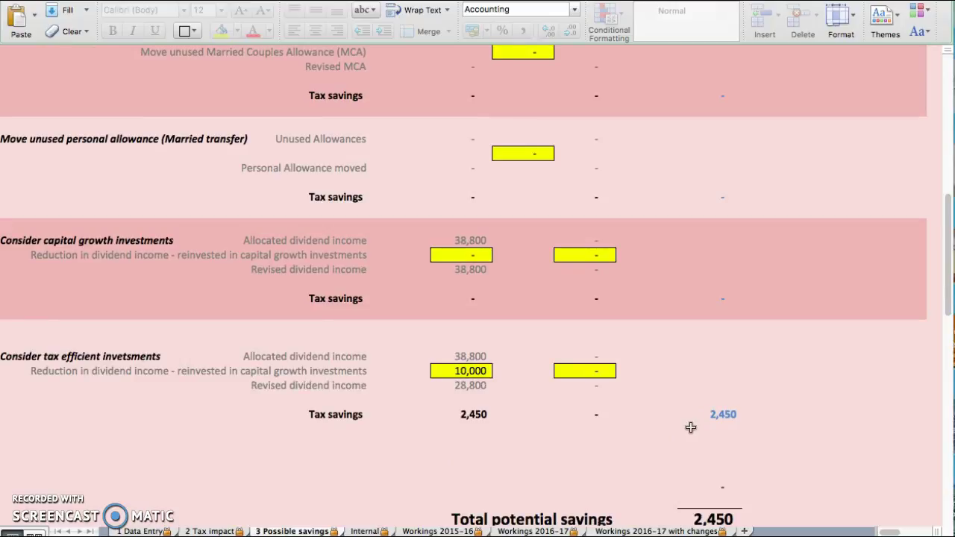
- Compare the total tax payable on the Workings 2016-17 sheets with and without changes, and return to Possible savings
{"action": "left_click", "coordinate": [649, 532]}
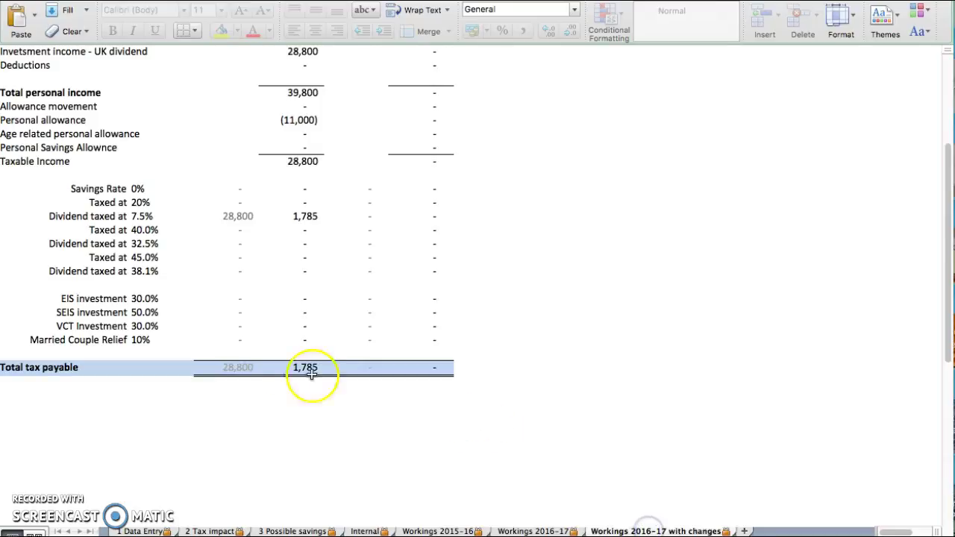
{"action": "left_click", "coordinate": [520, 531]}
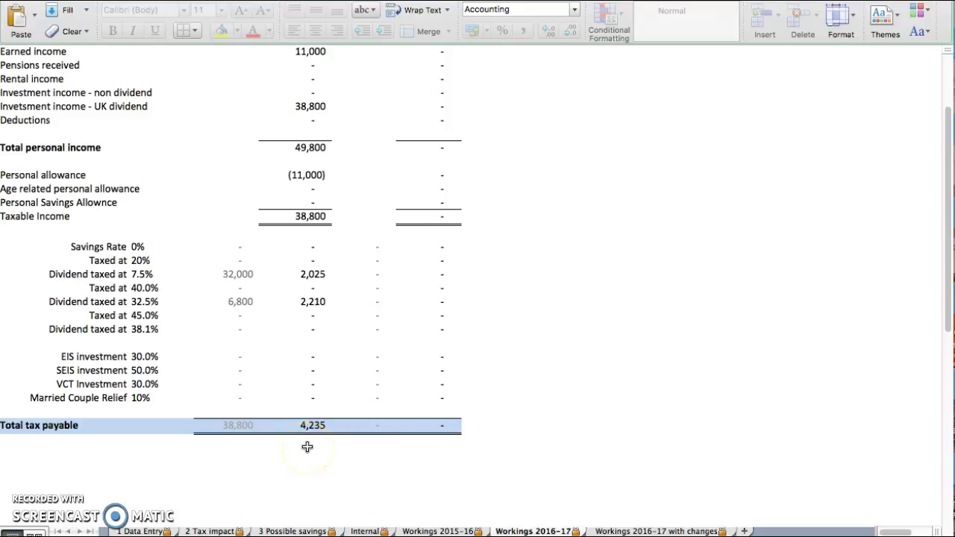
{"action": "left_click", "coordinate": [633, 529]}
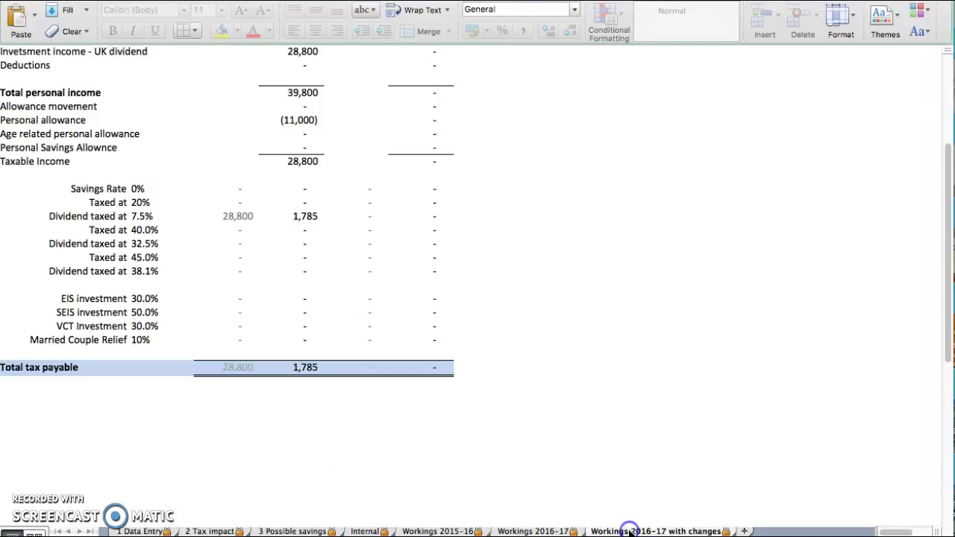
{"action": "left_click", "coordinate": [511, 450]}
{"action": "left_click", "coordinate": [294, 532]}
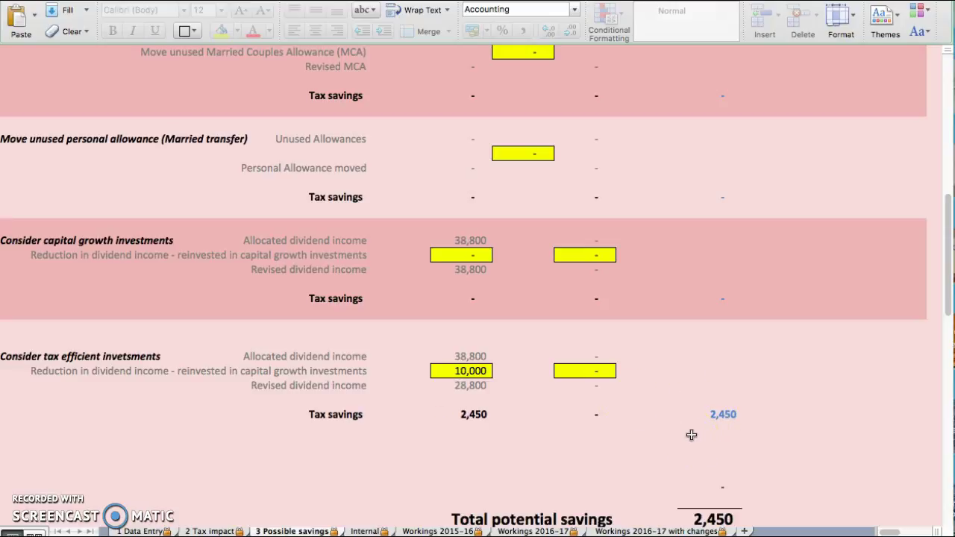
{"action": "left_click", "coordinate": [603, 437]}
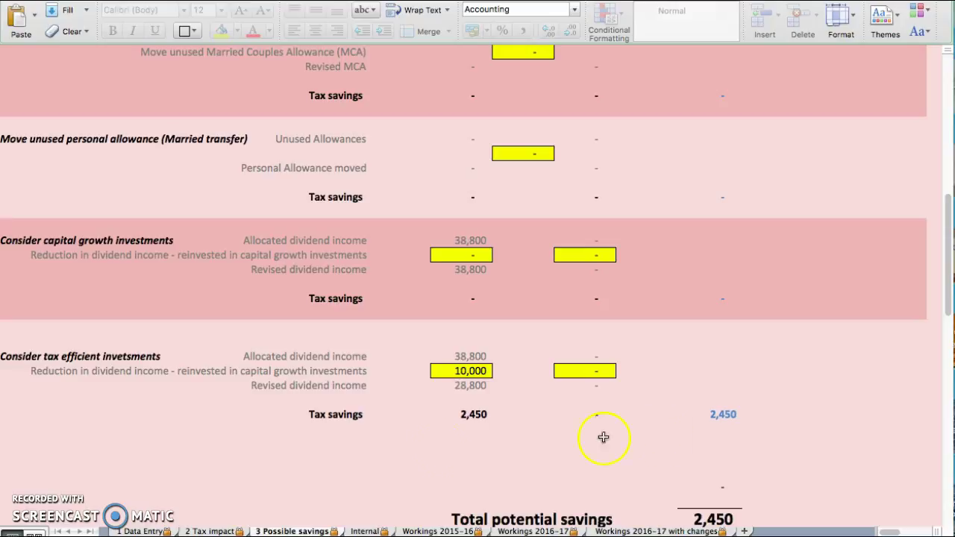